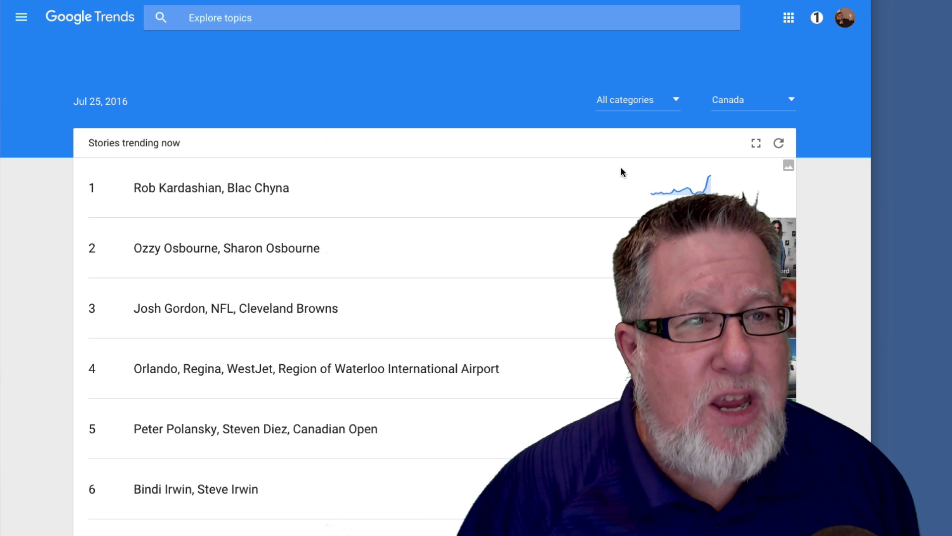
Filter Canada's trending stories to Sci/Tech and browse the Sprint, Verizon and Yahoo! stories.
scroll(557, 194, "up", 2)
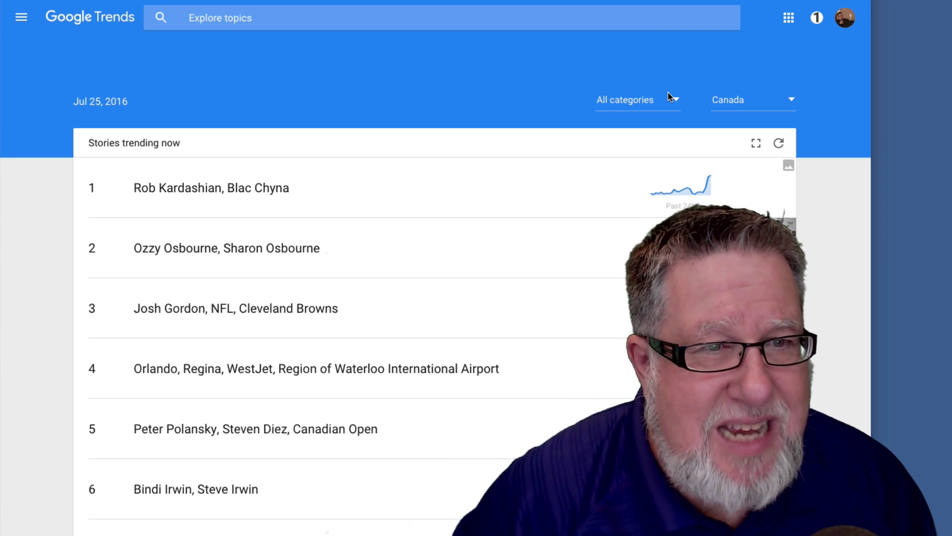
scroll(473, 301, "down", 2)
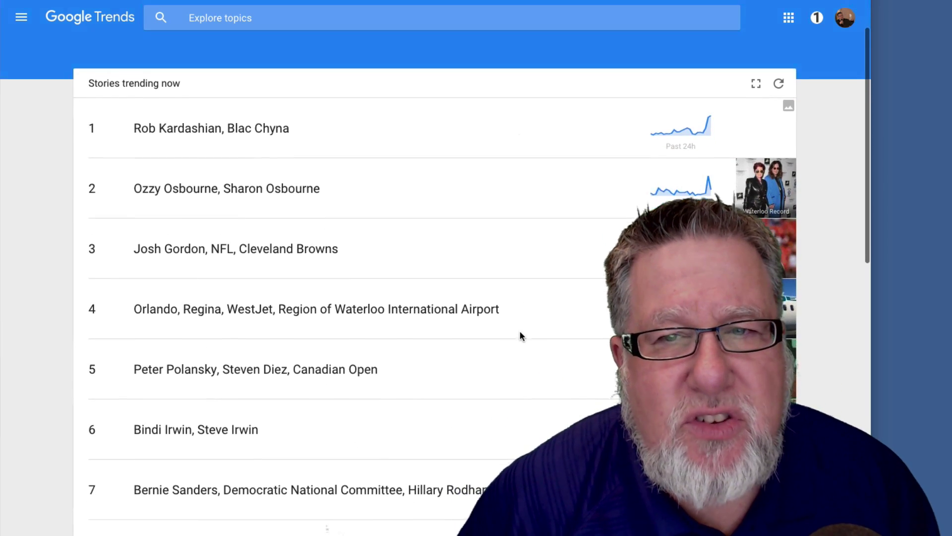
scroll(520, 332, "down", 4)
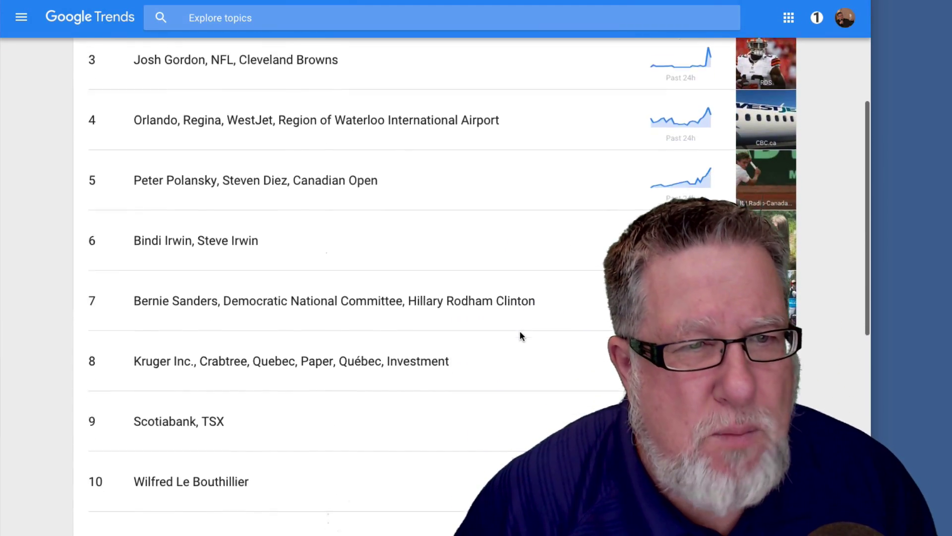
scroll(520, 331, "up", 5)
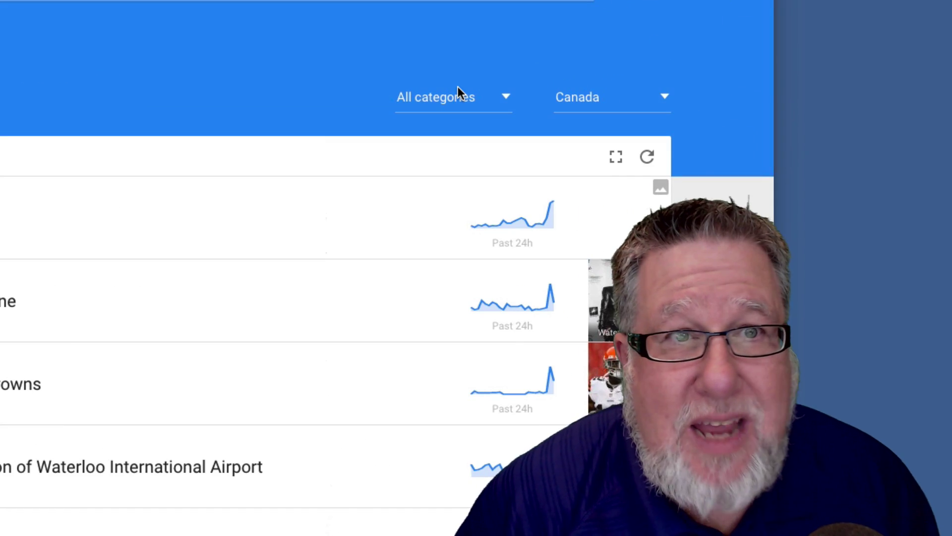
left_click(506, 101)
scroll(472, 182, "down", 1)
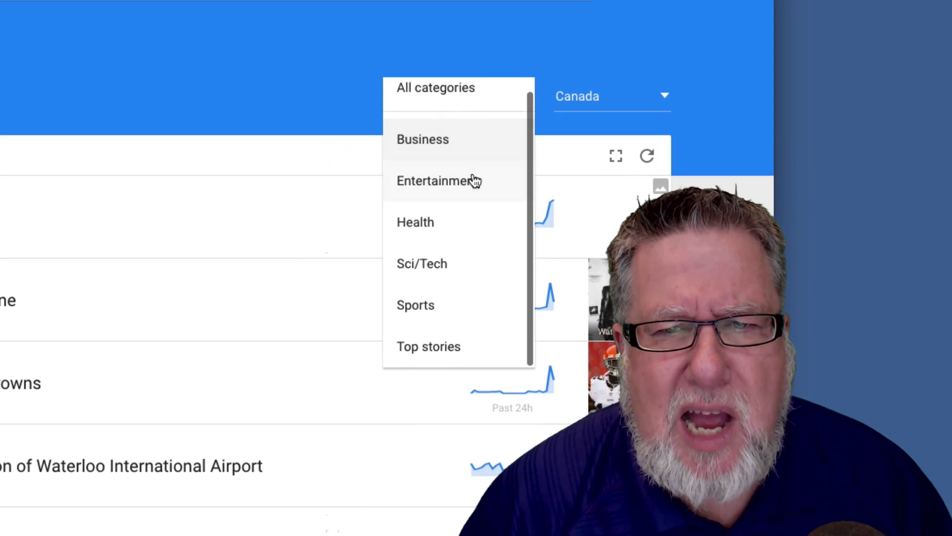
left_click(442, 268)
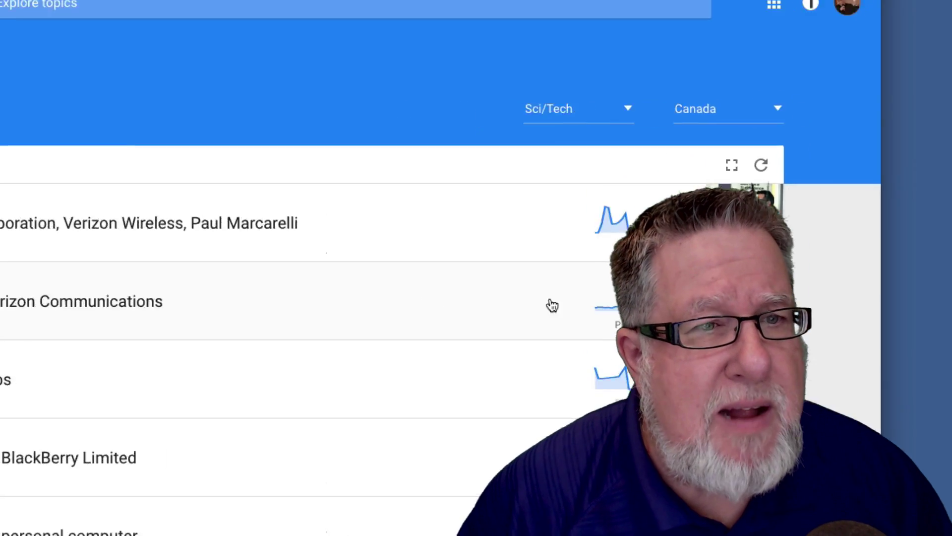
scroll(552, 305, "down", 1)
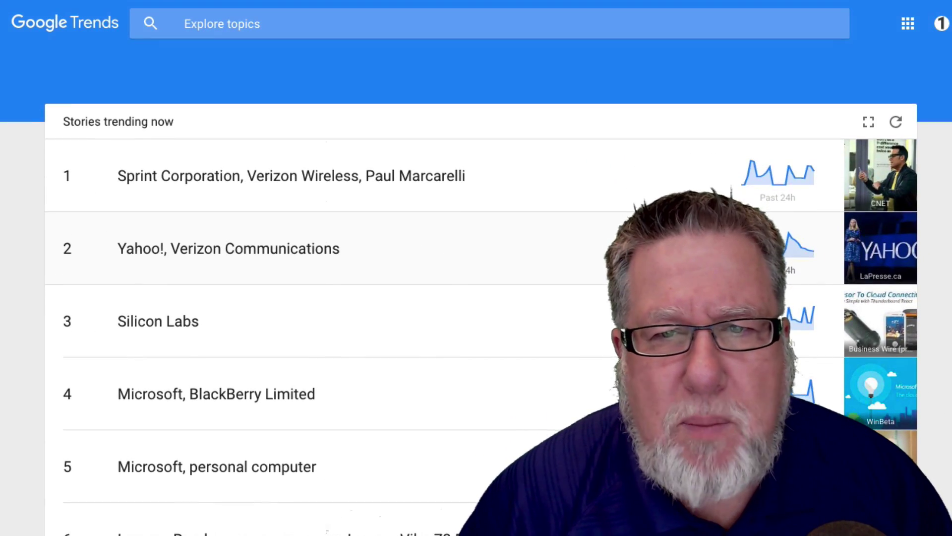
scroll(477, 297, "down", 4)
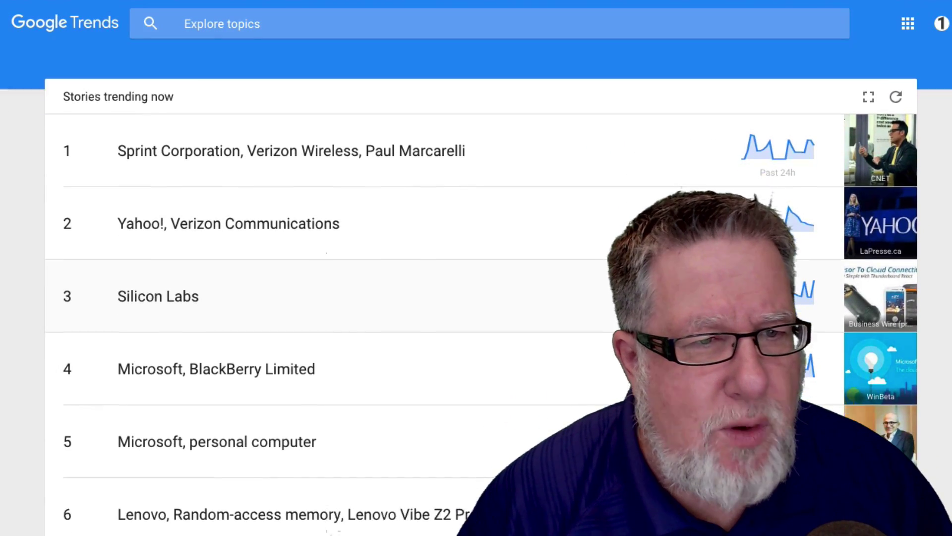
scroll(477, 298, "down", 5)
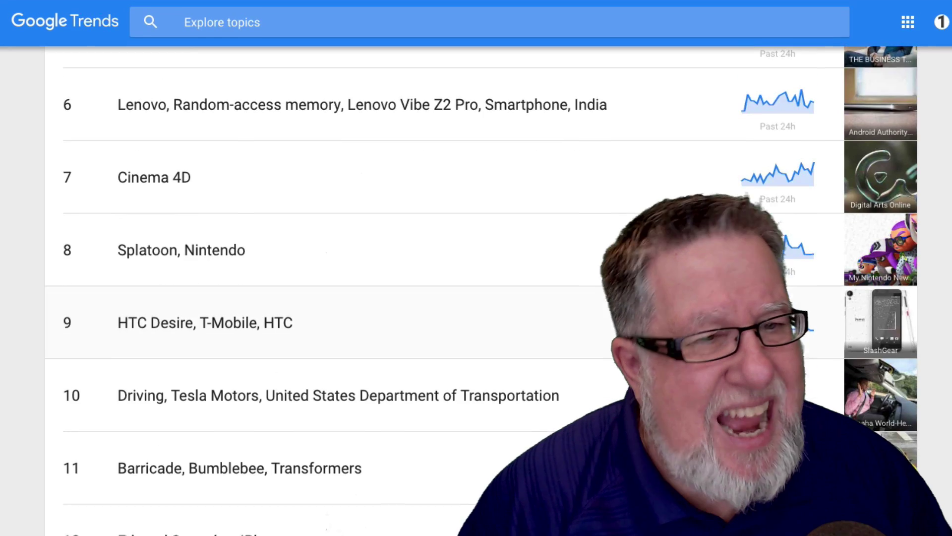
scroll(477, 298, "up", 10)
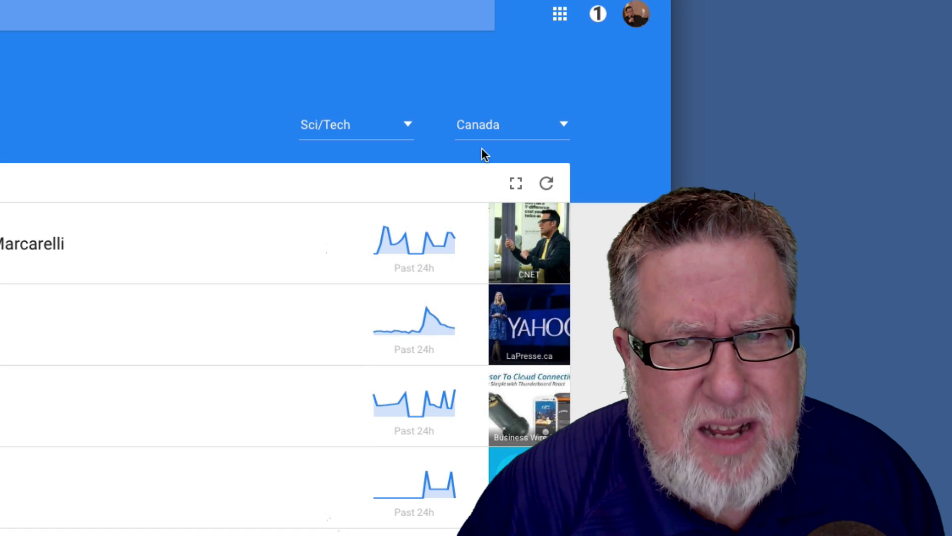
Switch the Sci/Tech trending stories to United States, led by Apple Inc. and Bob Mansfield.
left_click(564, 129)
scroll(484, 213, "down", 4)
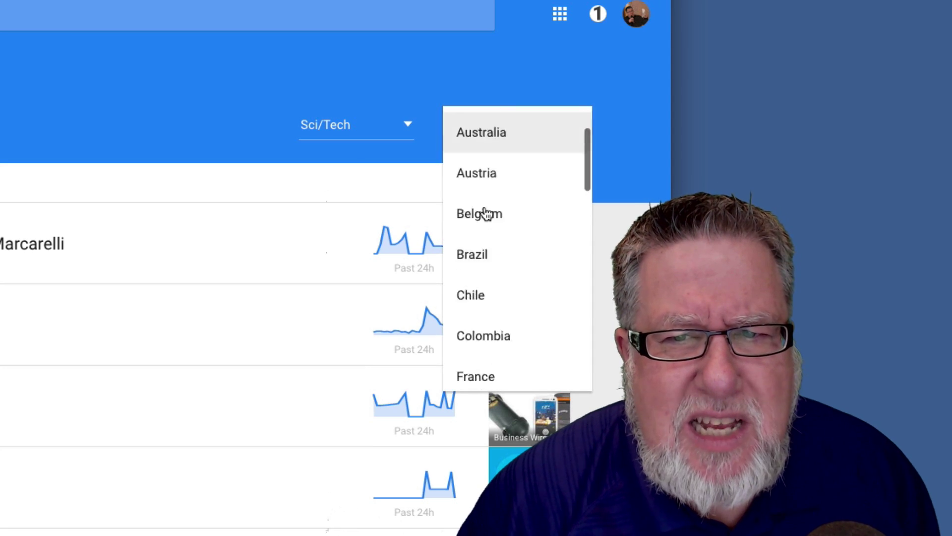
scroll(485, 217, "down", 12)
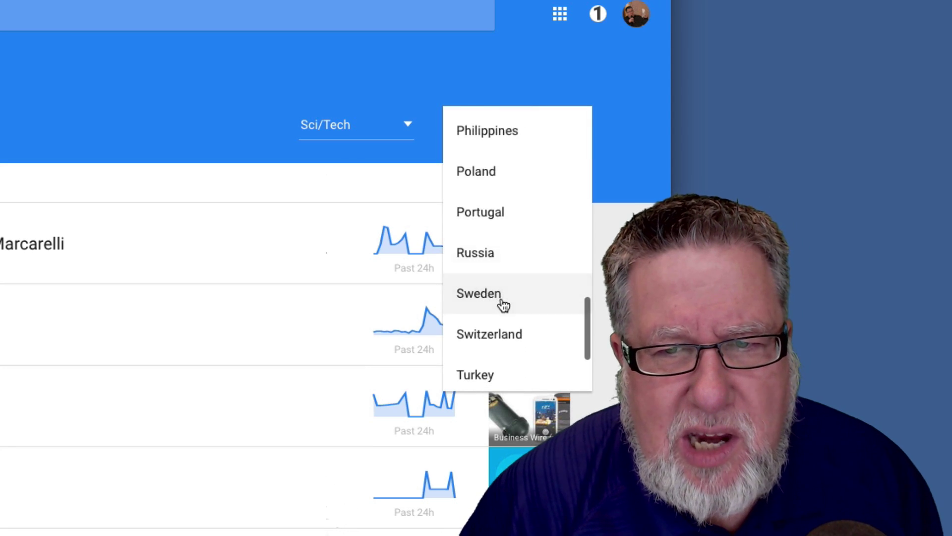
left_click(494, 330)
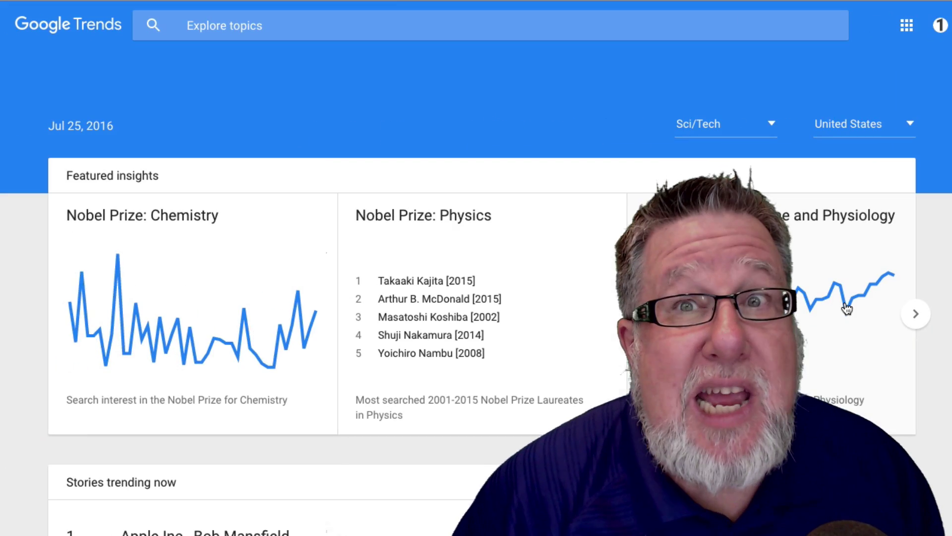
scroll(476, 297, "down", 3)
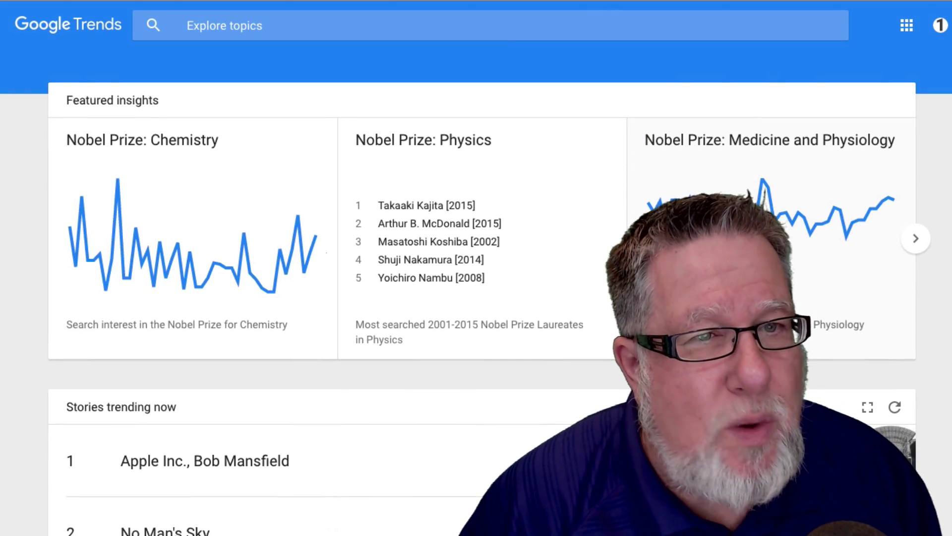
scroll(606, 328, "down", 2)
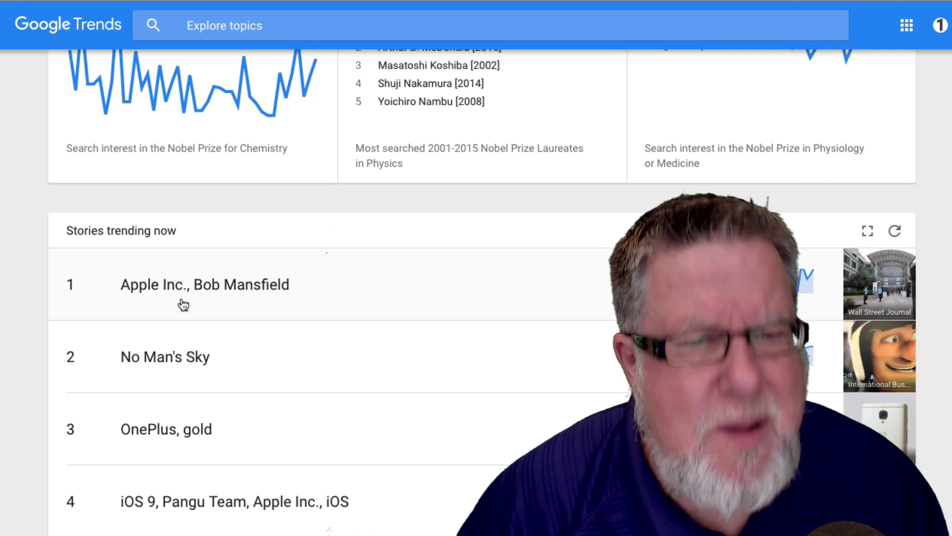
left_click(189, 299)
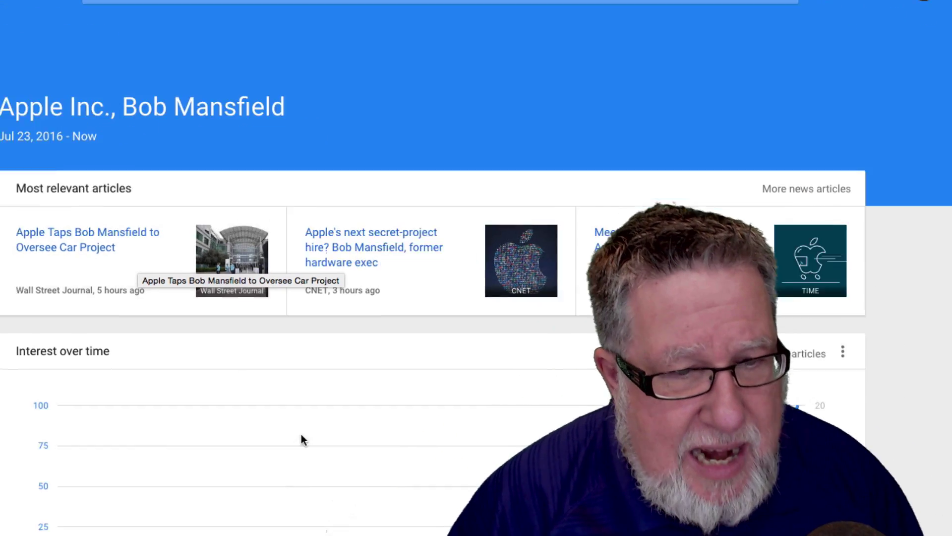
mouse_move(774, 535)
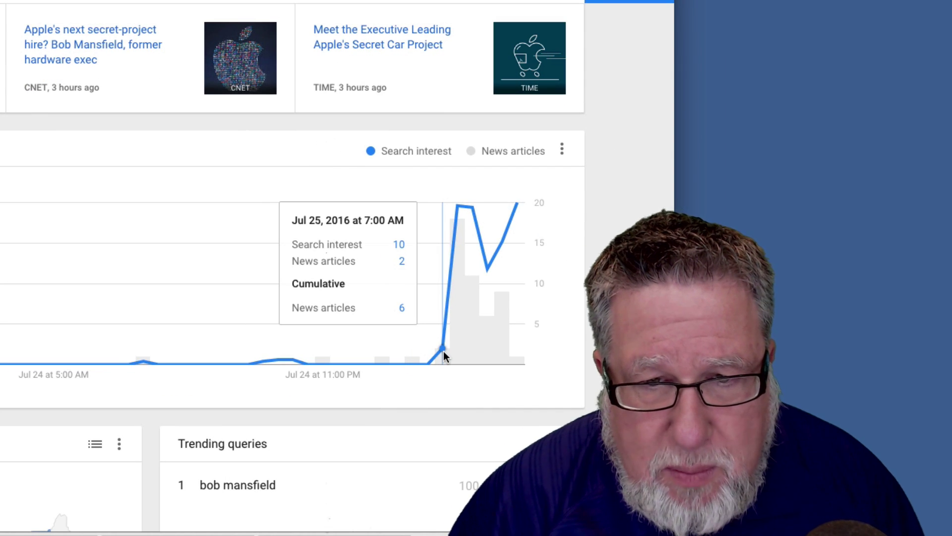
mouse_move(451, 350)
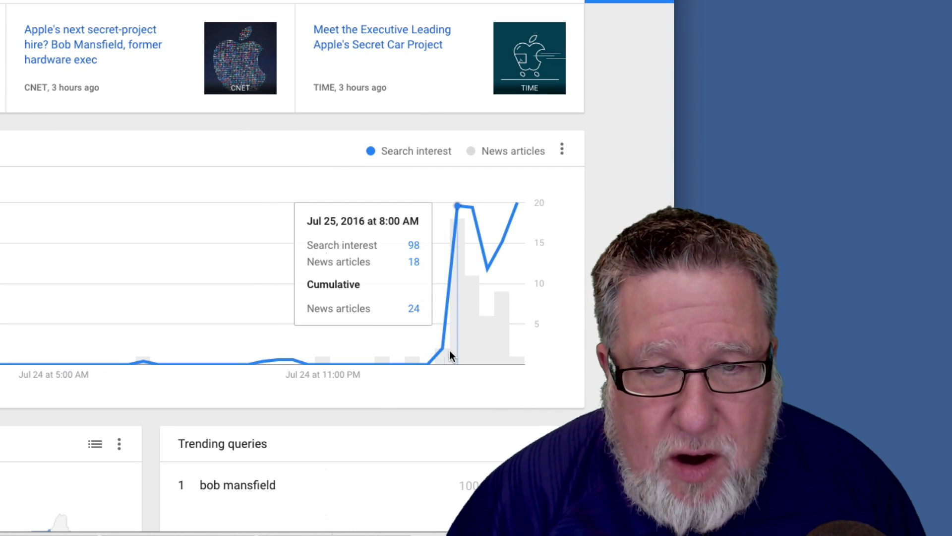
mouse_move(482, 347)
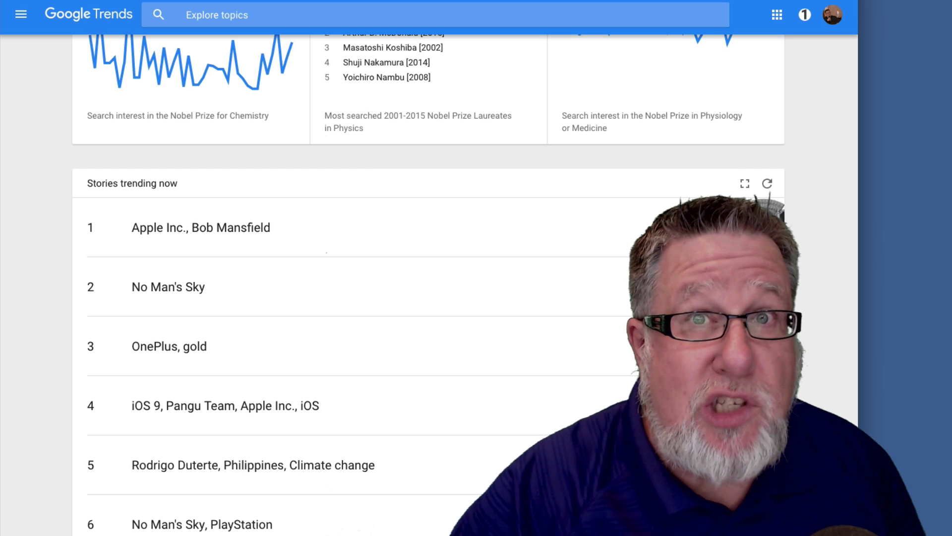
Explore the search term 'evernote' worldwide since 2004, showing its 2013 peak and Japan leading.
scroll(270, 151, "up", 5)
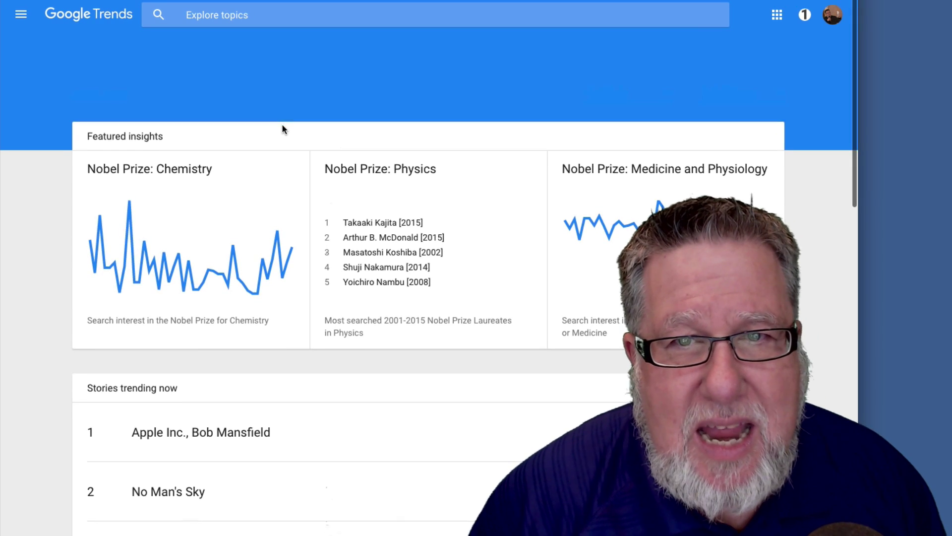
scroll(280, 127, "up", 2)
left_click(239, 10)
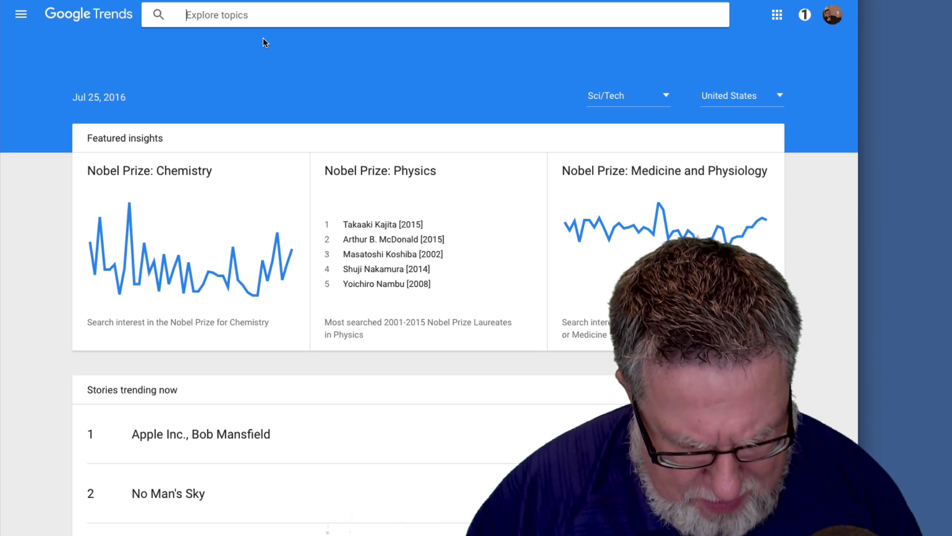
type("evernote")
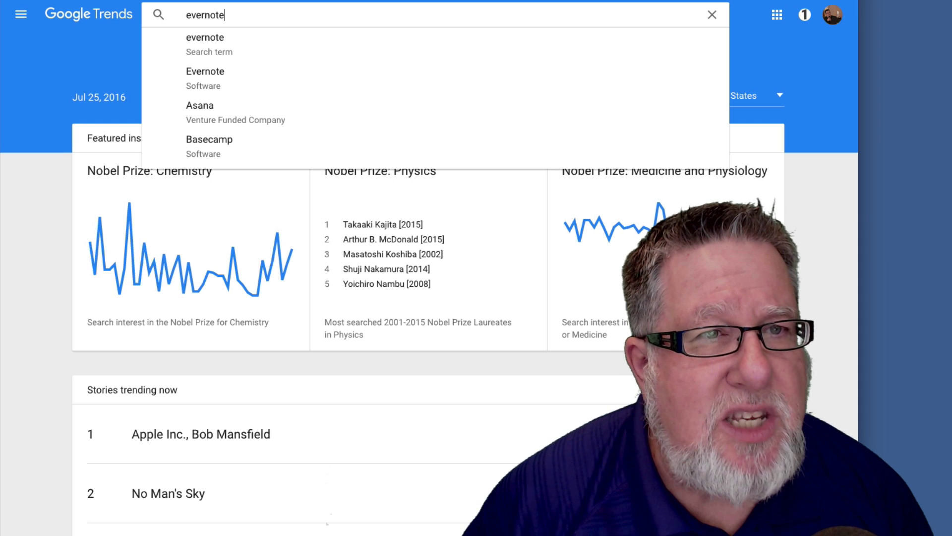
key("Return")
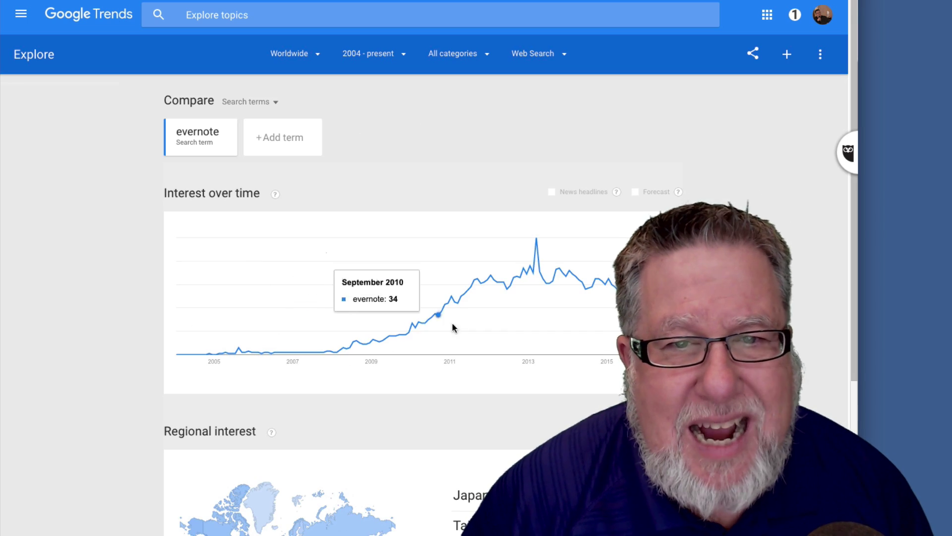
scroll(544, 251, "down", 3)
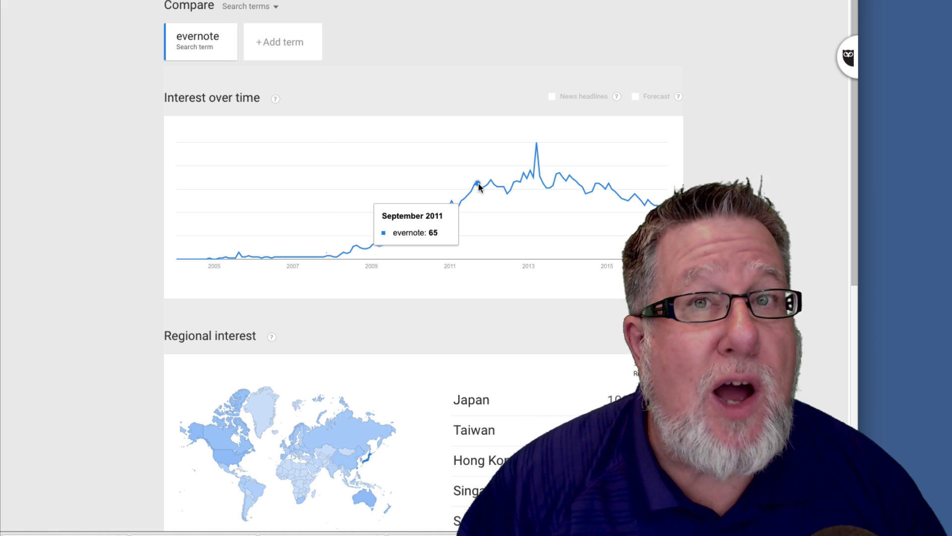
Add 'onenote' as a search term to compare against evernote and review both results.
left_click(297, 42)
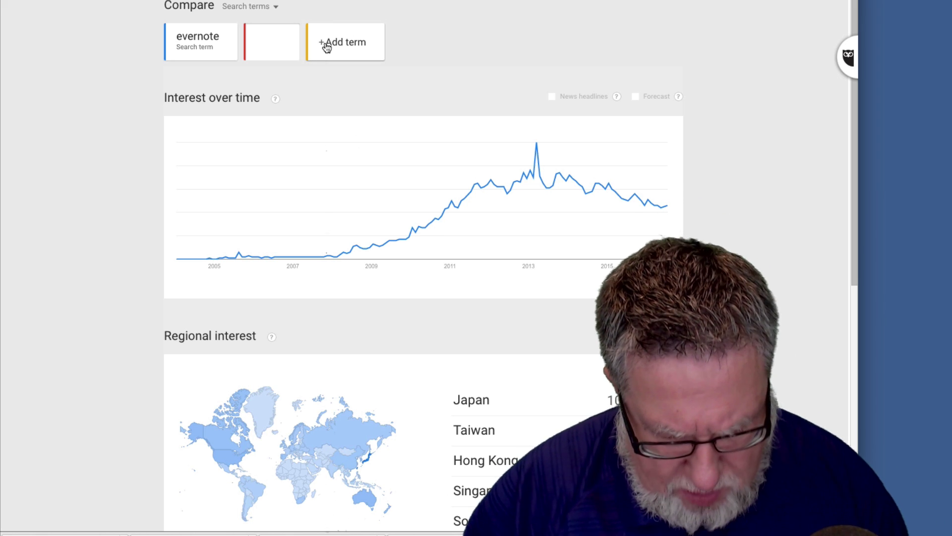
type("onenote")
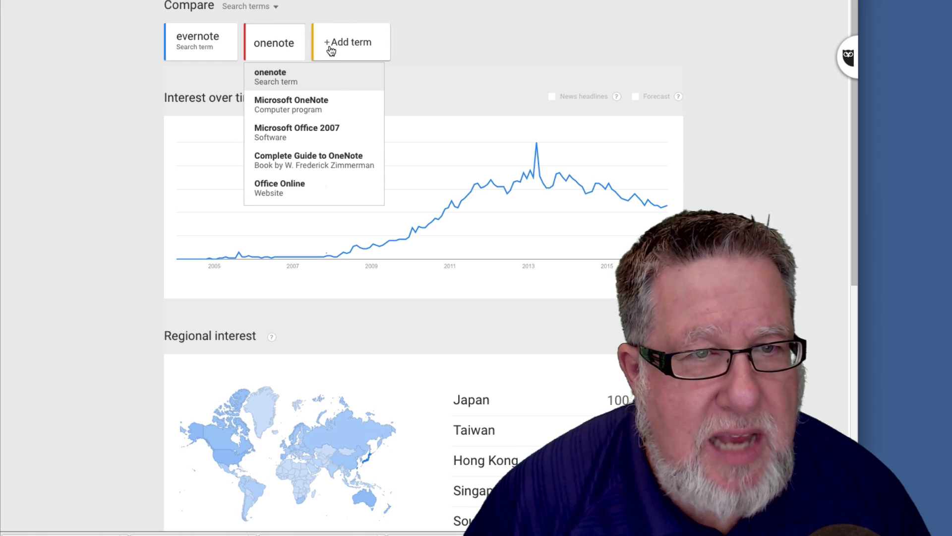
left_click(327, 74)
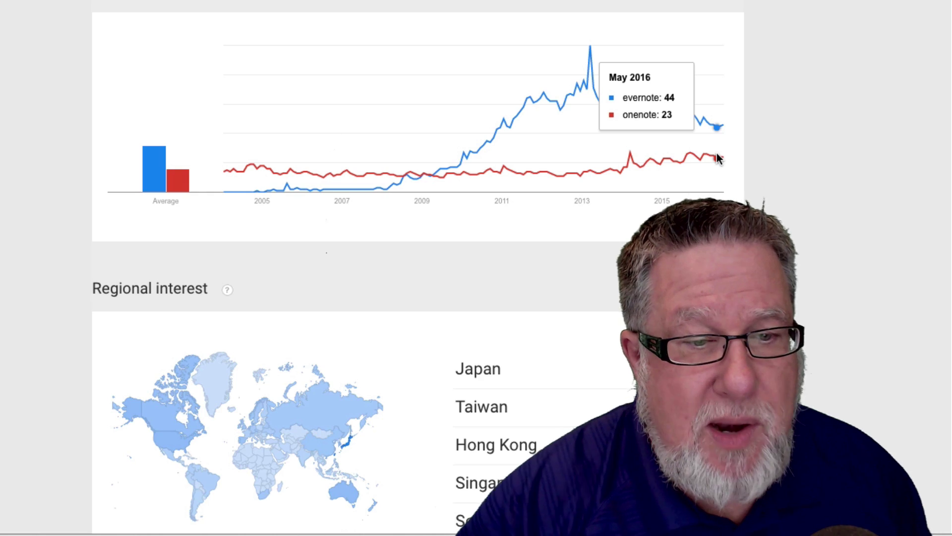
scroll(645, 149, "down", 1)
scroll(419, 268, "down", 9)
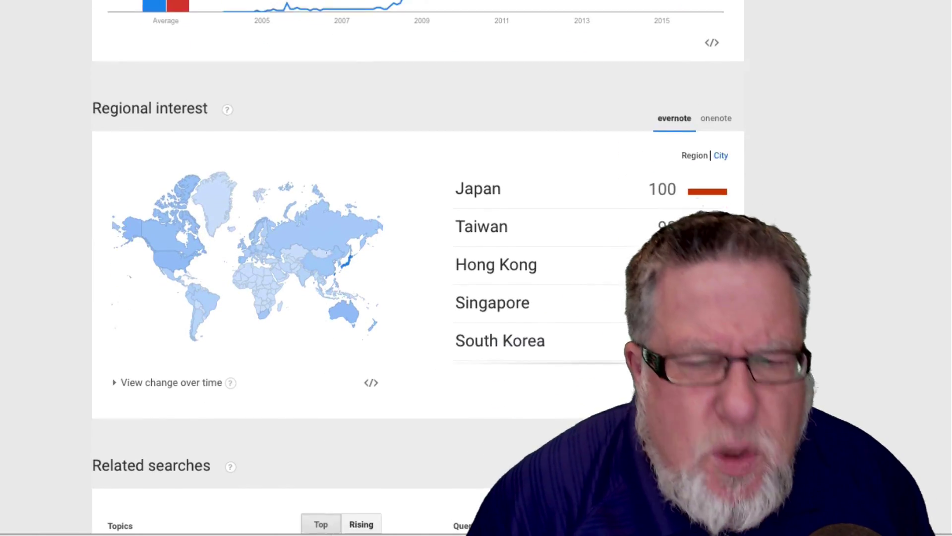
scroll(418, 268, "up", 3)
scroll(418, 268, "up", 6)
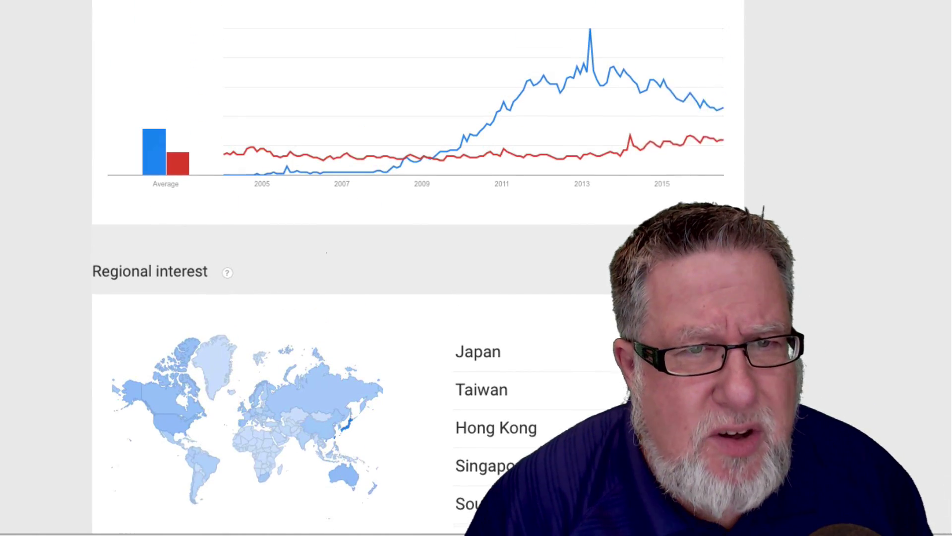